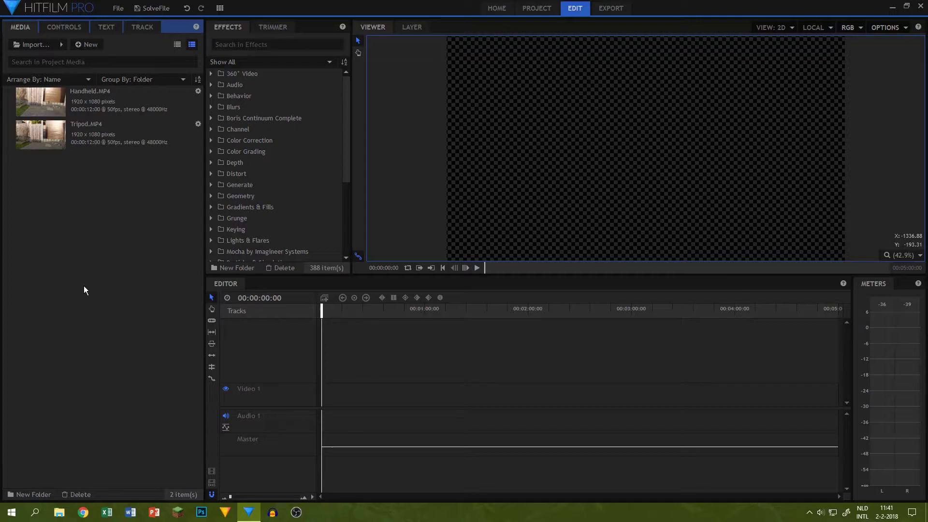
Step: Make a composite shot from the Tripod.MP4 clip with default settings
right_click(100, 144)
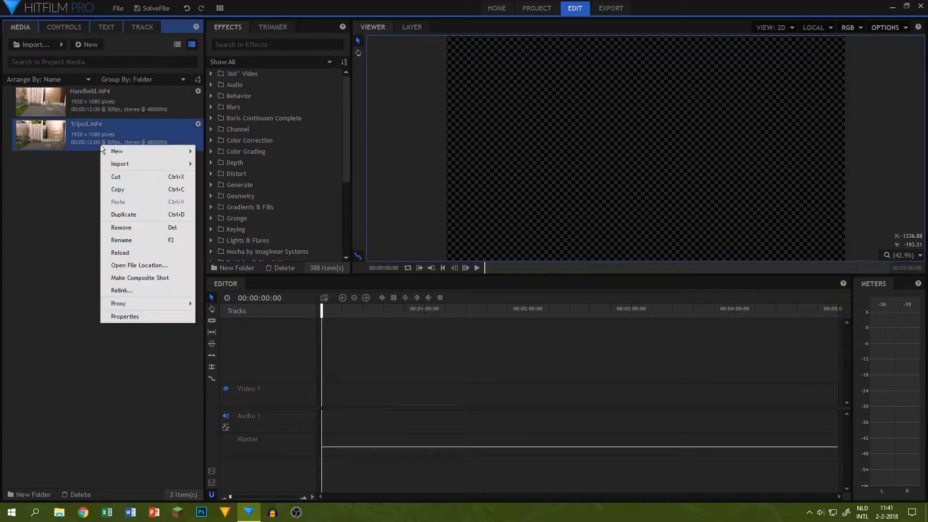
click(147, 278)
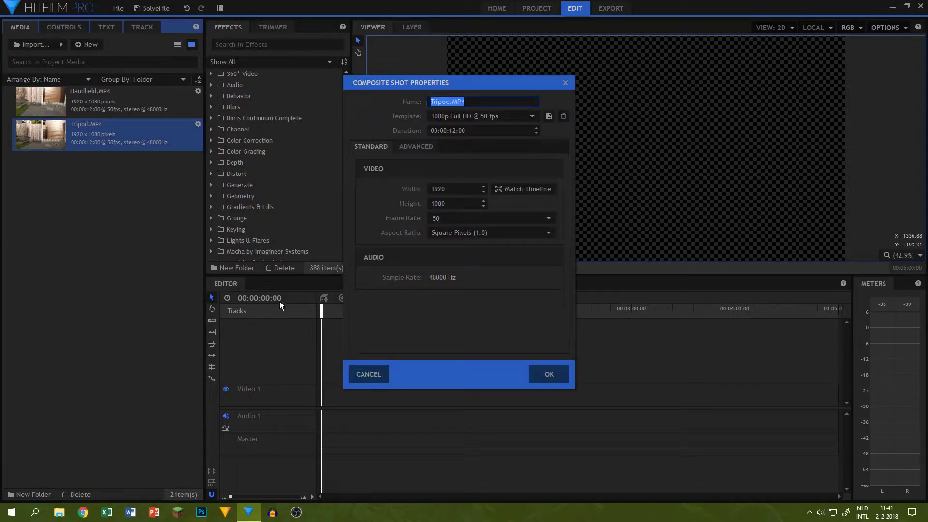
click(539, 372)
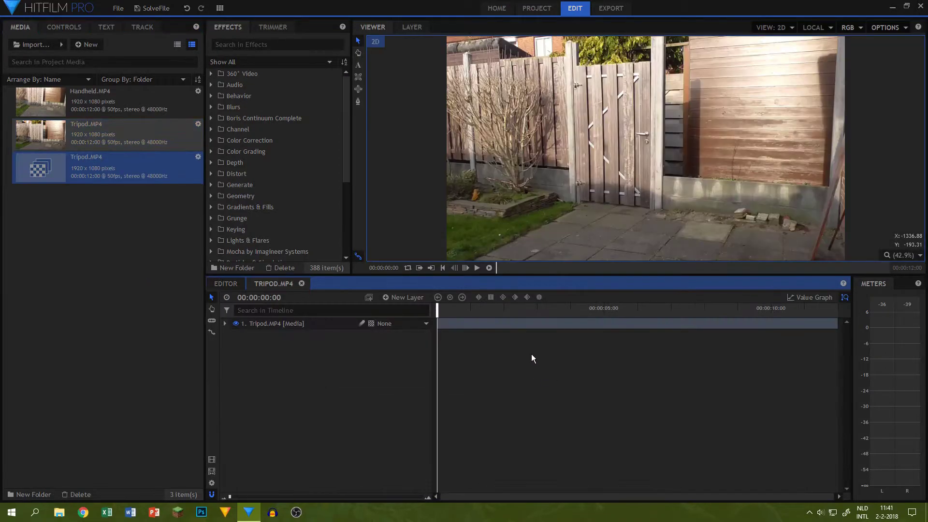
Step: Apply the mocha HitFilm effect to the Tripod.MP4 layer and launch the mocha UI
click(270, 44)
text(mocha)
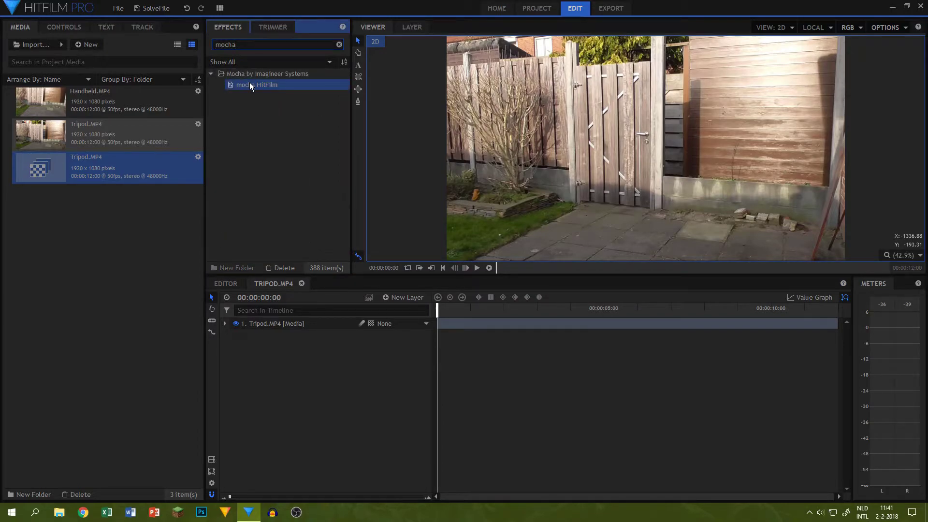
drag(250, 85, 268, 322)
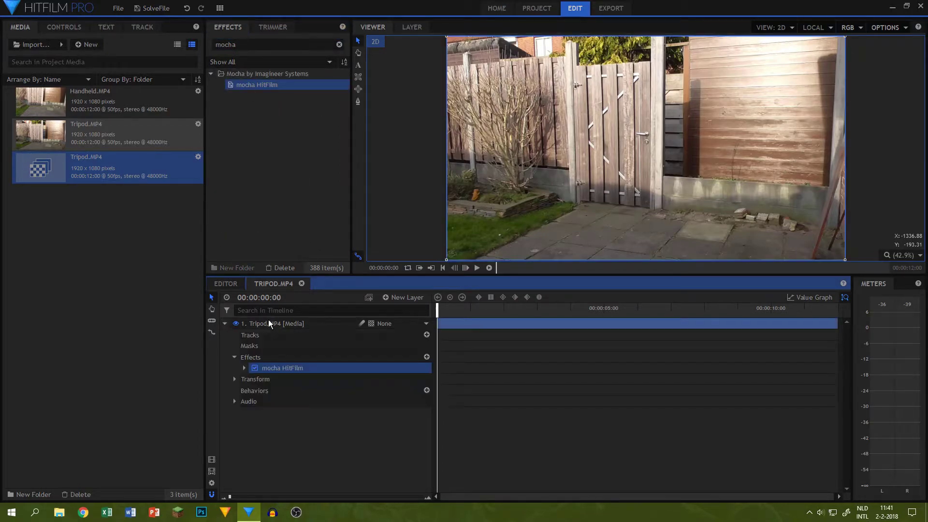
click(245, 368)
click(377, 380)
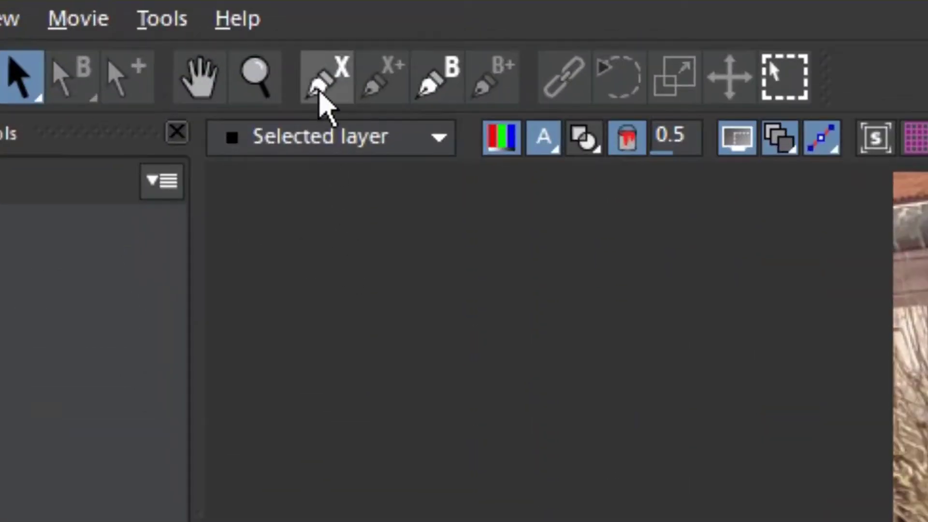
Step: Draw a closed four-point X-spline around the wooden gate's corners
click(147, 33)
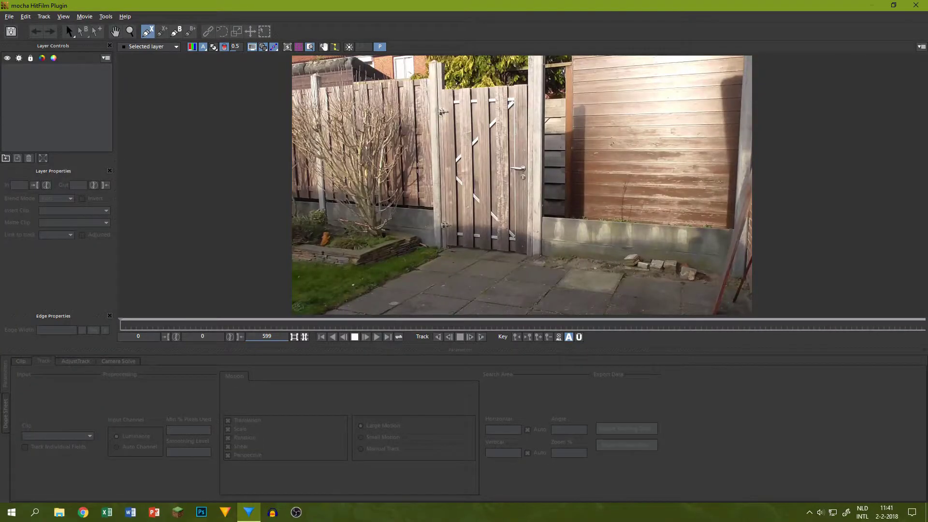
click(442, 167)
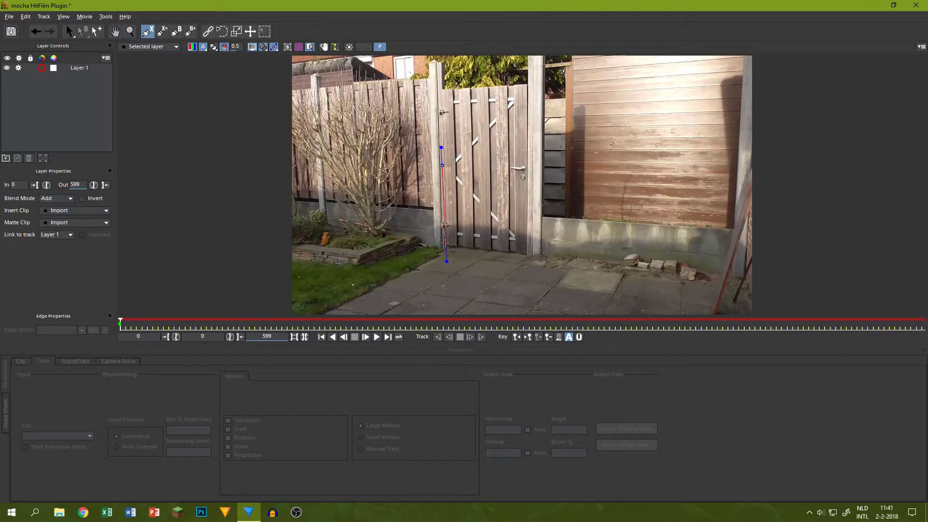
click(446, 243)
click(524, 251)
click(524, 159)
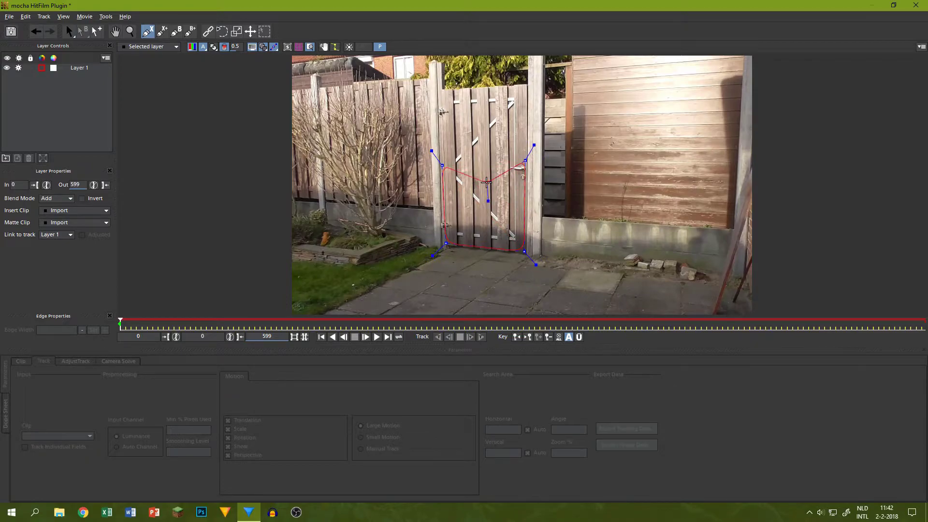
right_click(486, 182)
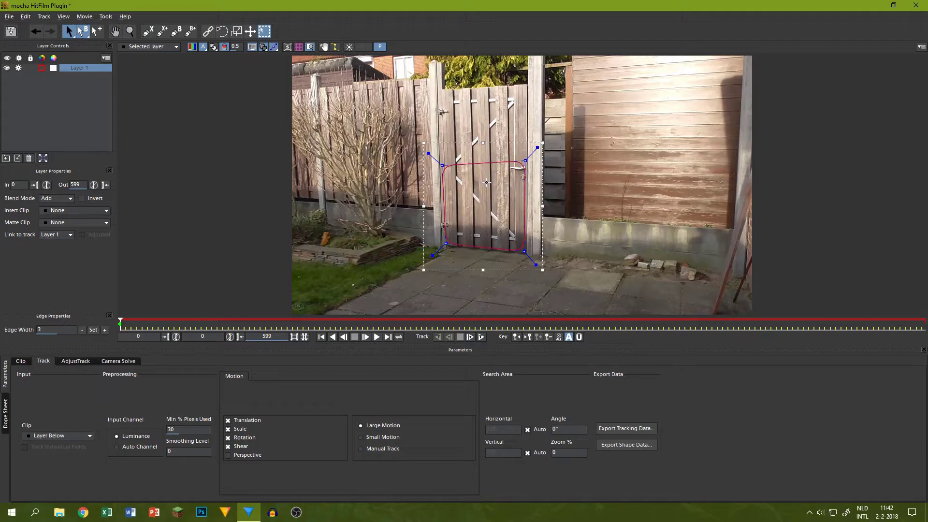
Step: Set Min % Pixels Used to 95, track the gate forward to frame 599, then return to the start
click(193, 428)
key(BackSpace)
key(BackSpace)
text(9)
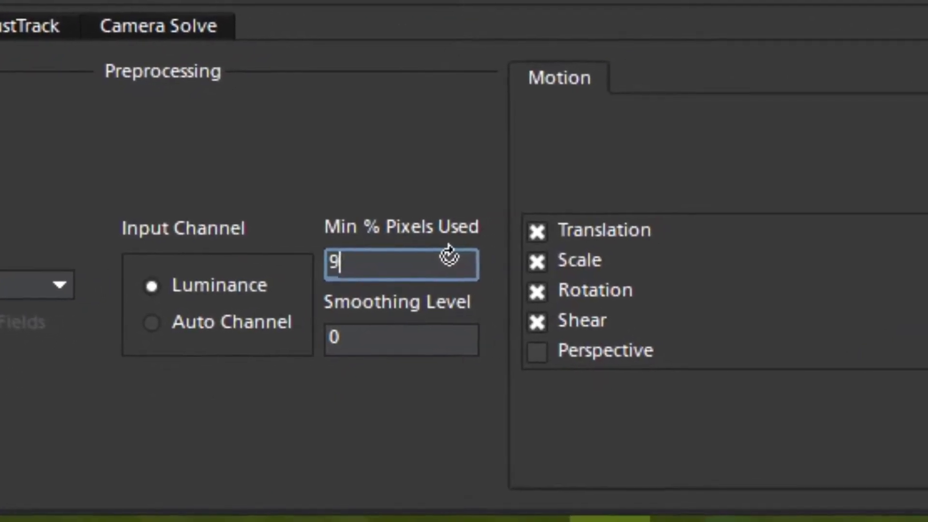
text(5)
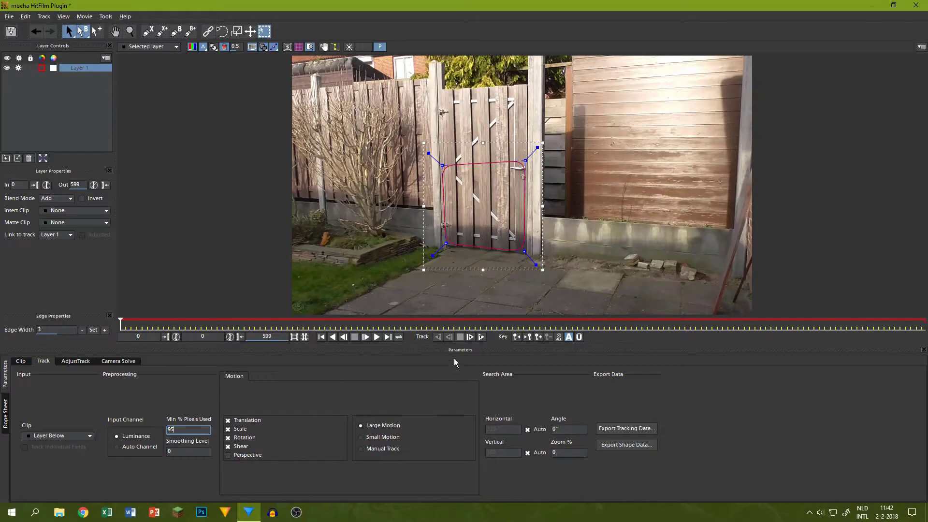
click(483, 340)
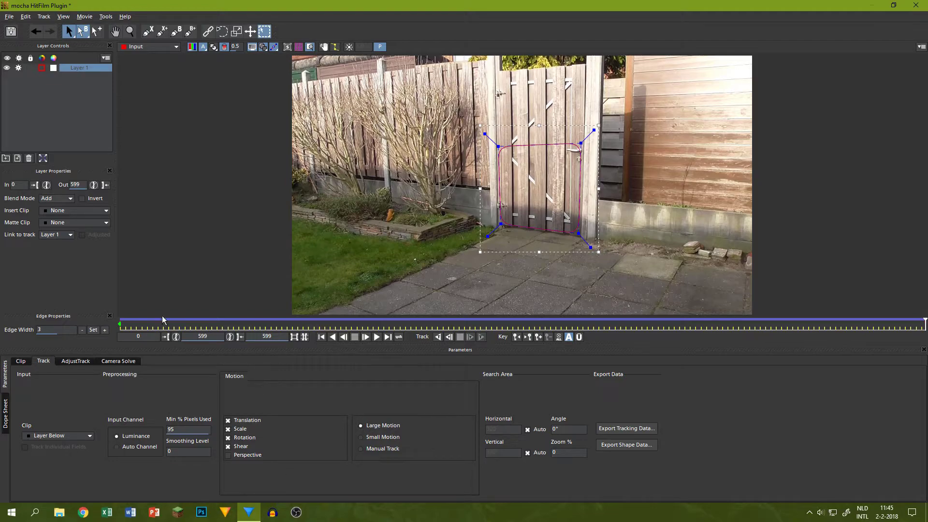
click(161, 332)
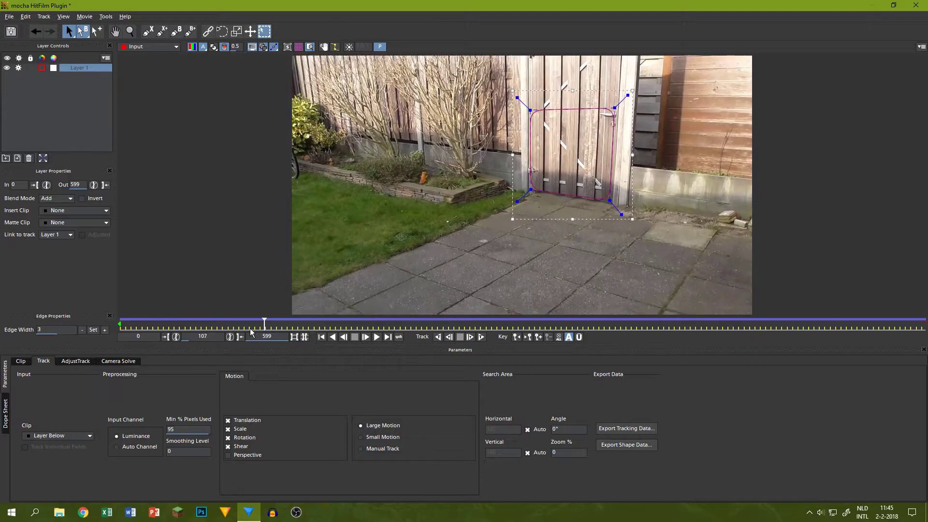
key(z)
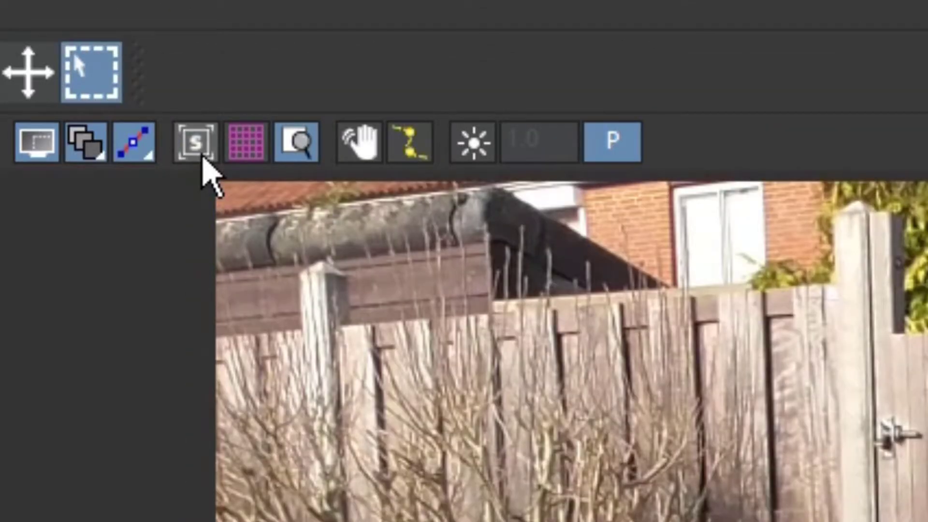
Step: Show the planar surface and grid, drag its four corners onto the gate, and scrub to verify
click(288, 48)
click(240, 156)
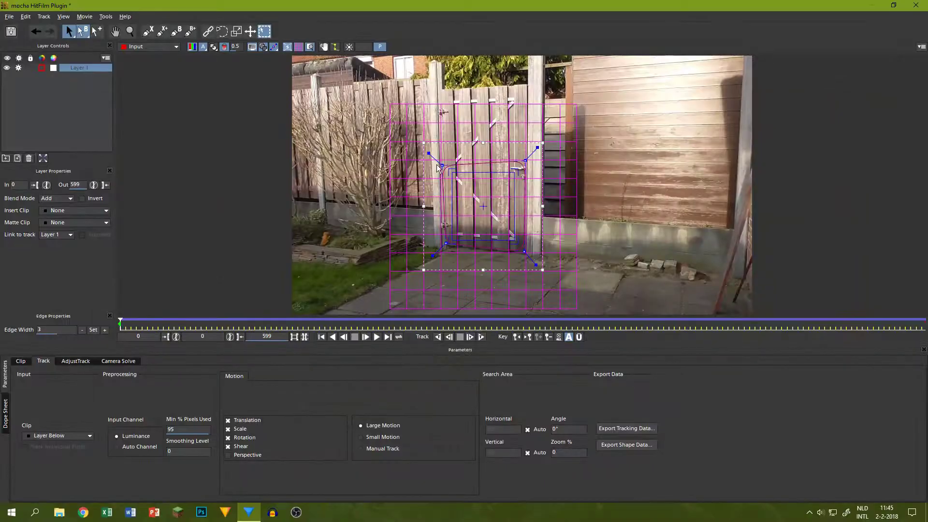
mouse_move(445, 168)
mouse_down()
mouse_move(459, 155)
mouse_move(431, 160)
mouse_up()
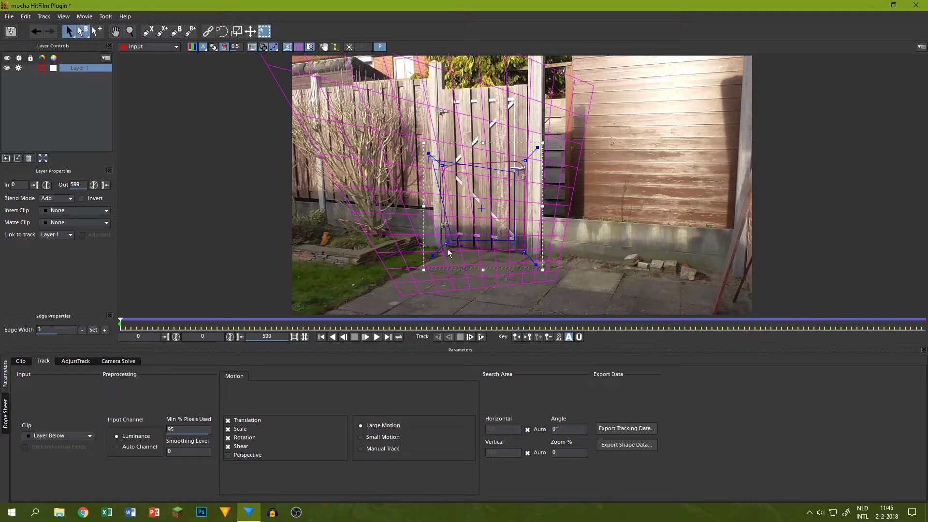
mouse_move(443, 242)
mouse_down()
mouse_move(431, 236)
mouse_move(434, 246)
mouse_up()
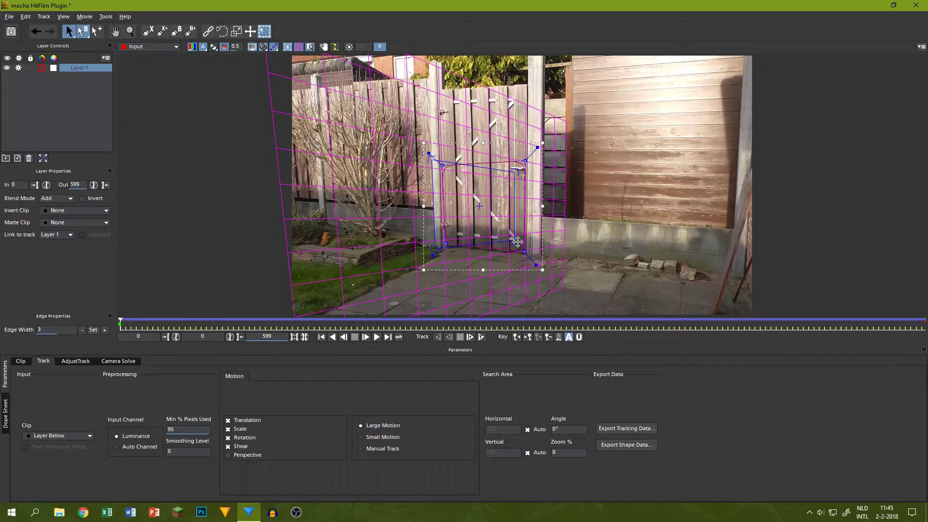
drag(518, 241, 536, 264)
drag(525, 160, 535, 157)
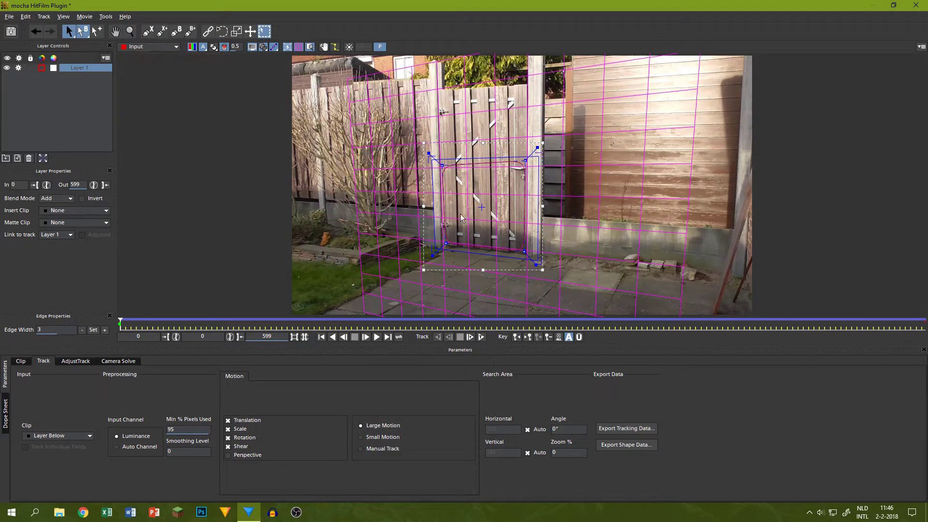
drag(189, 327, 682, 328)
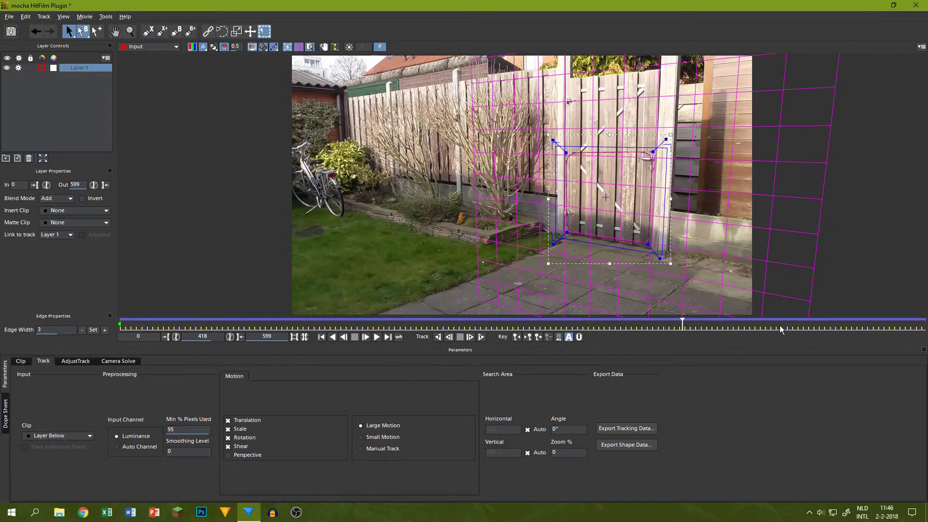
drag(780, 329, 799, 331)
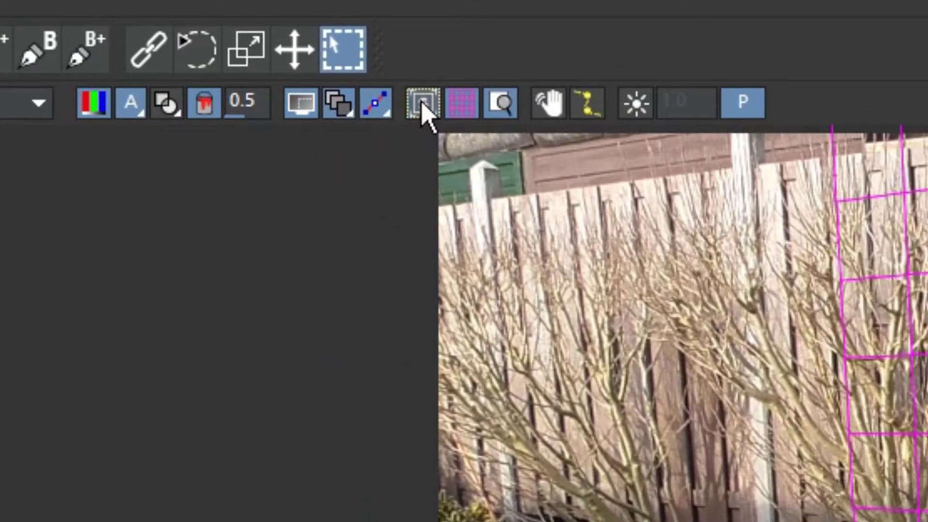
Step: Hide the planar surface and grid and turn off processing for Layer 1
click(288, 47)
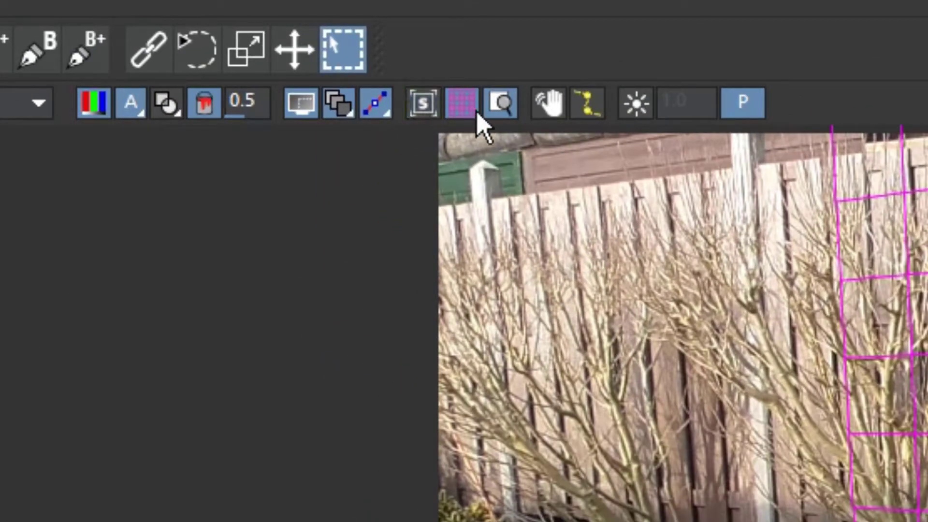
click(300, 48)
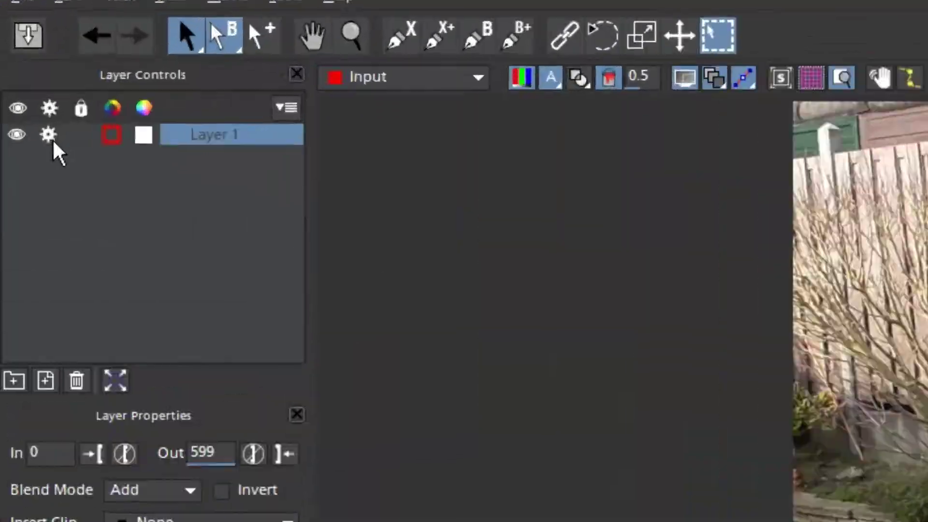
click(19, 69)
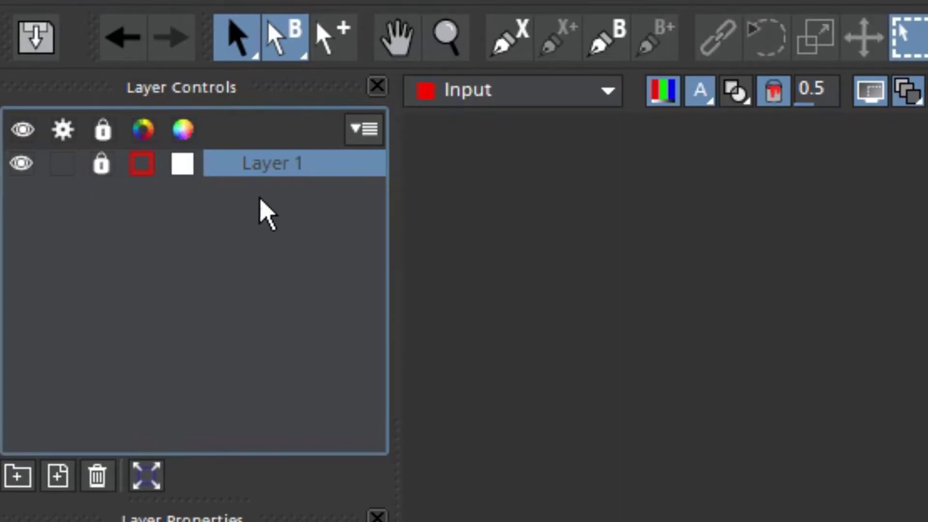
Step: Rename Layer 1 to Door, then choose the X-spline tool with no layer selected
double_click(271, 163)
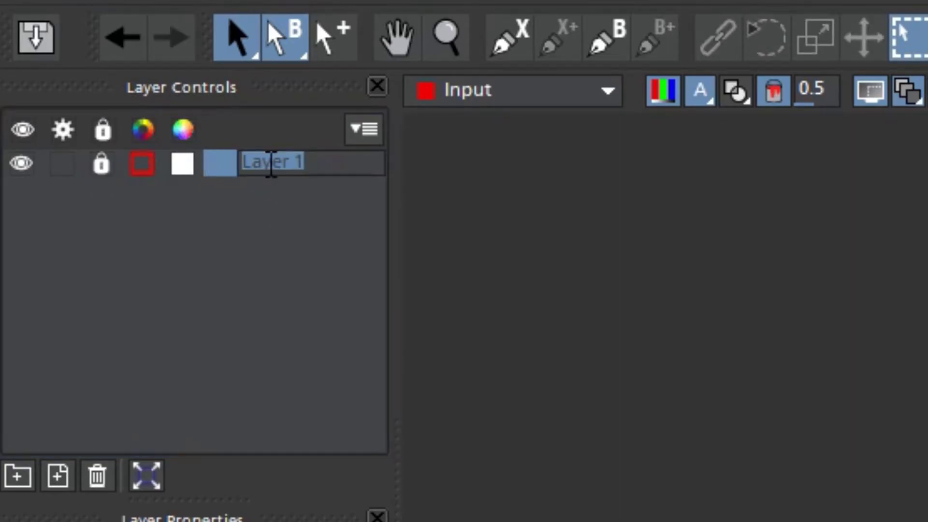
text(Door)
key(Return)
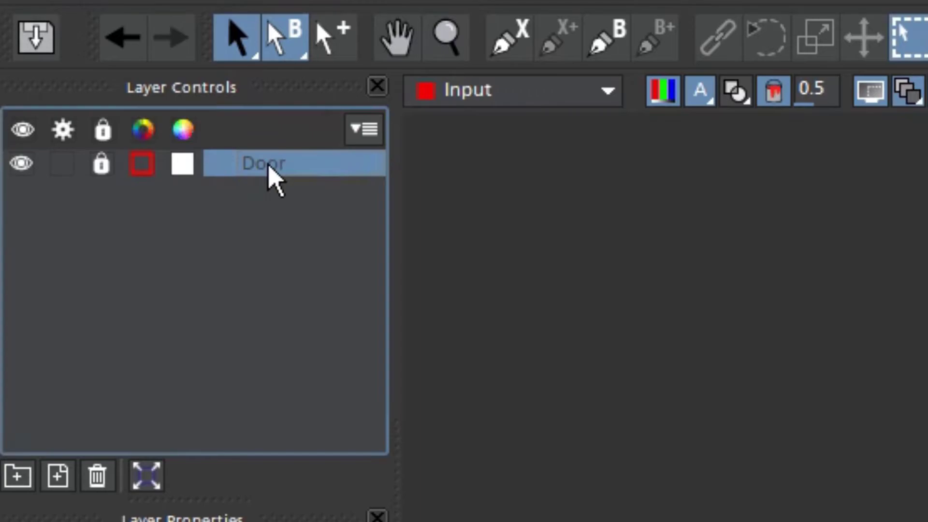
click(506, 46)
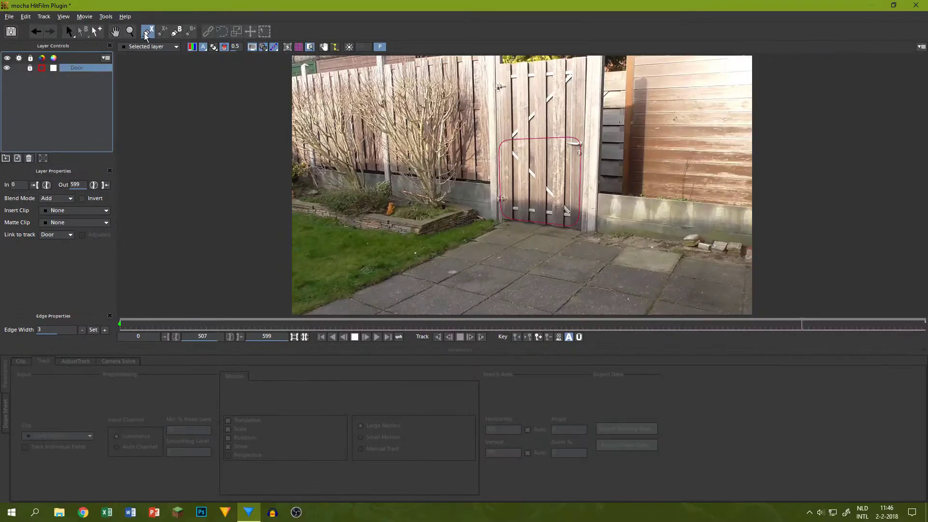
click(73, 91)
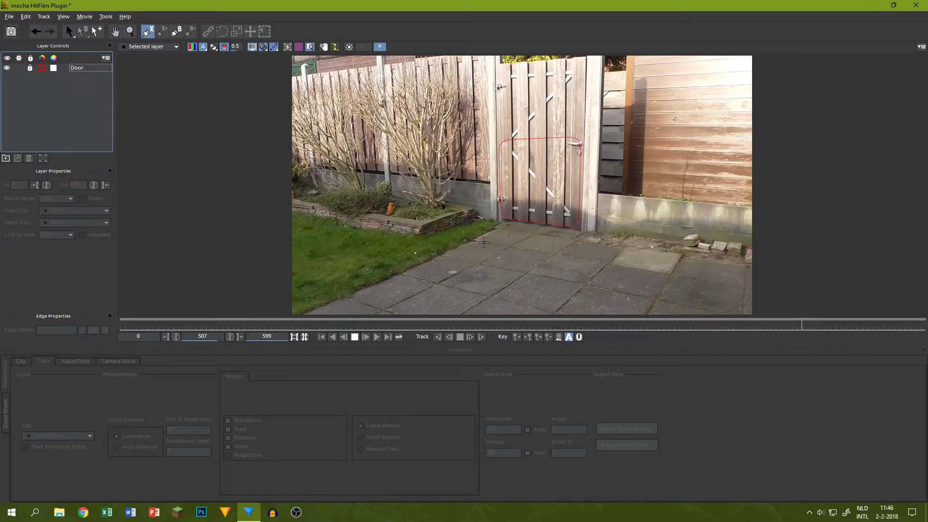
Step: Outline the patch of paving beside the door with a four-point X-spline shape
click(497, 231)
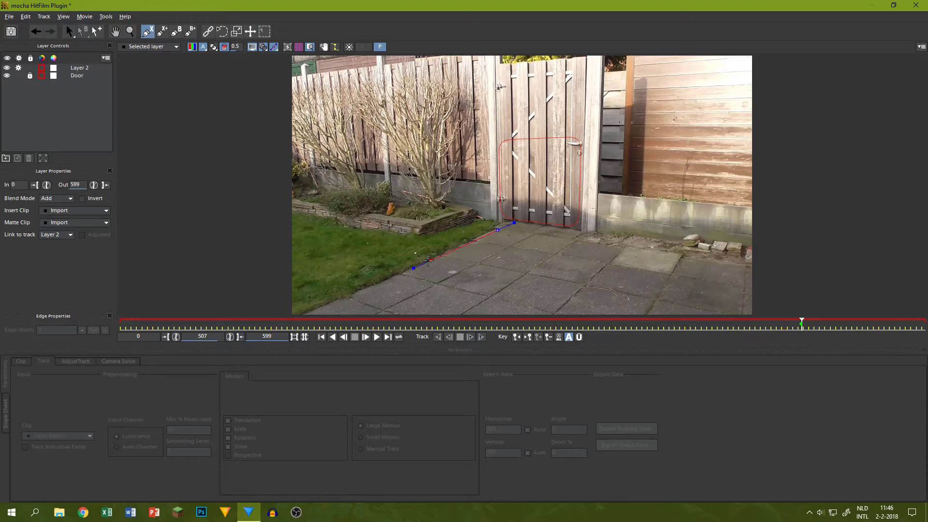
click(411, 273)
click(492, 295)
click(563, 244)
drag(563, 244, 570, 240)
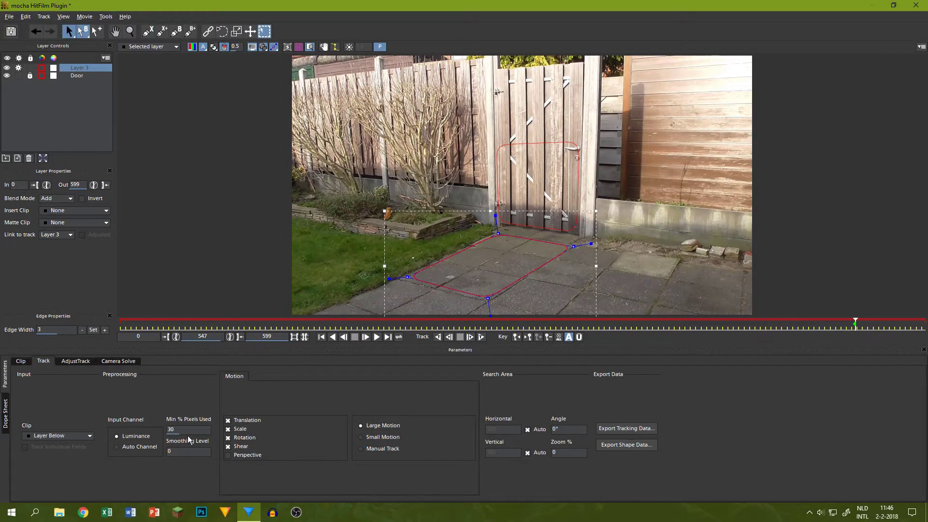
Step: Set Min % Pixels Used to 95 and track the paving layer forward and backward
click(190, 430)
click(482, 337)
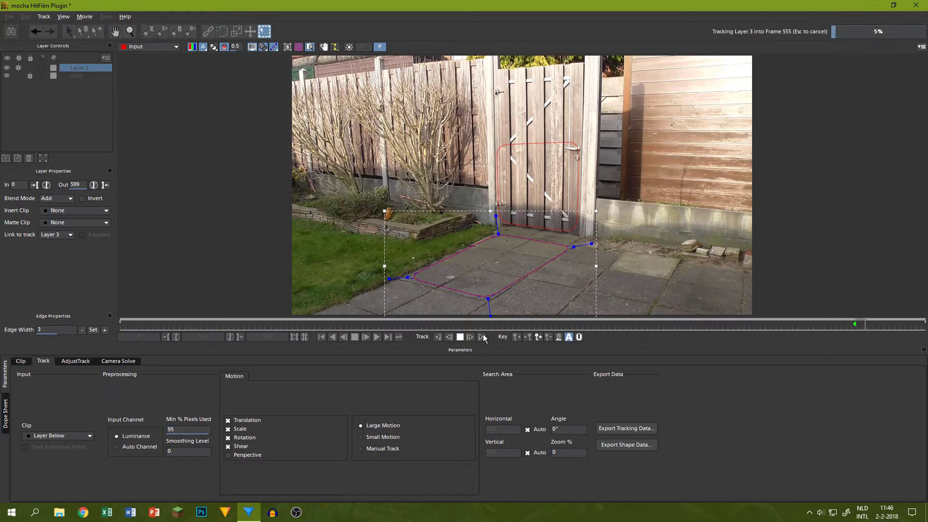
click(437, 338)
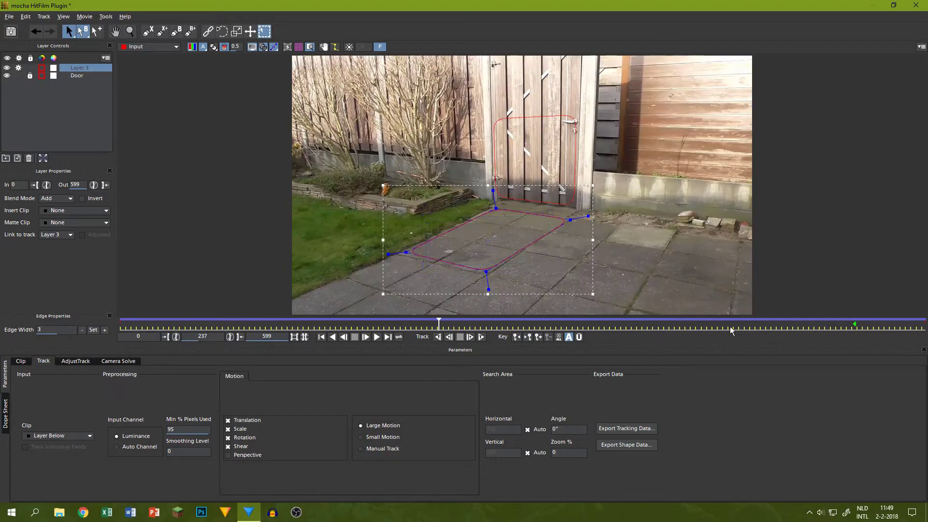
drag(577, 213, 572, 219)
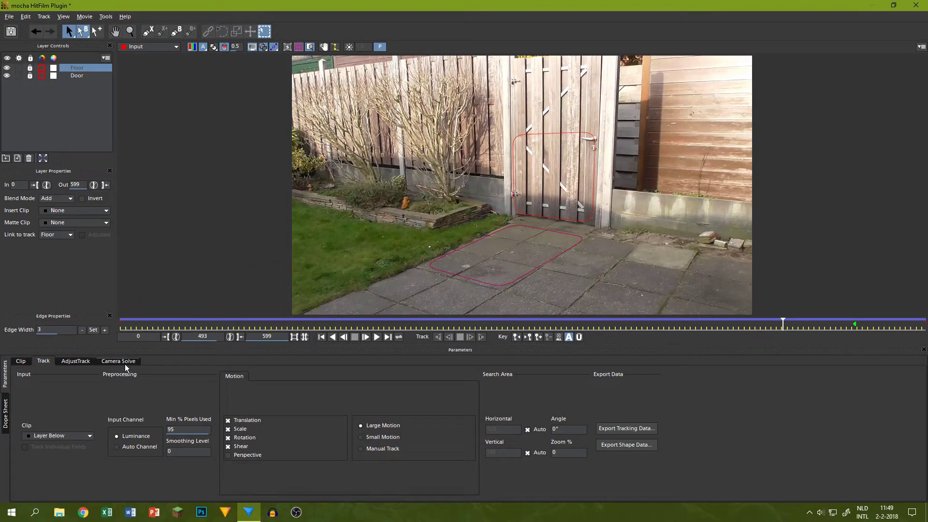
Step: Solve the camera as Pan Tilt Zoom, reaching 74% quality, and select the Floor and Door layers
click(125, 364)
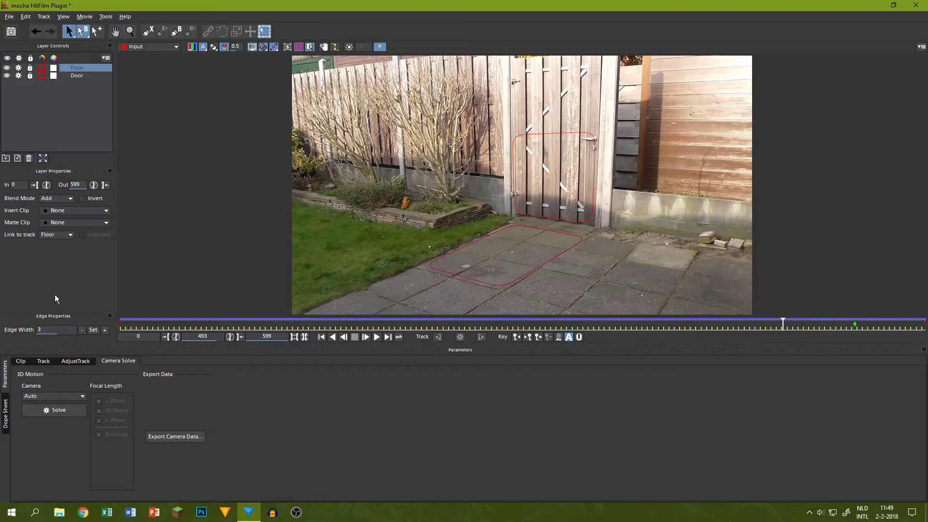
click(48, 396)
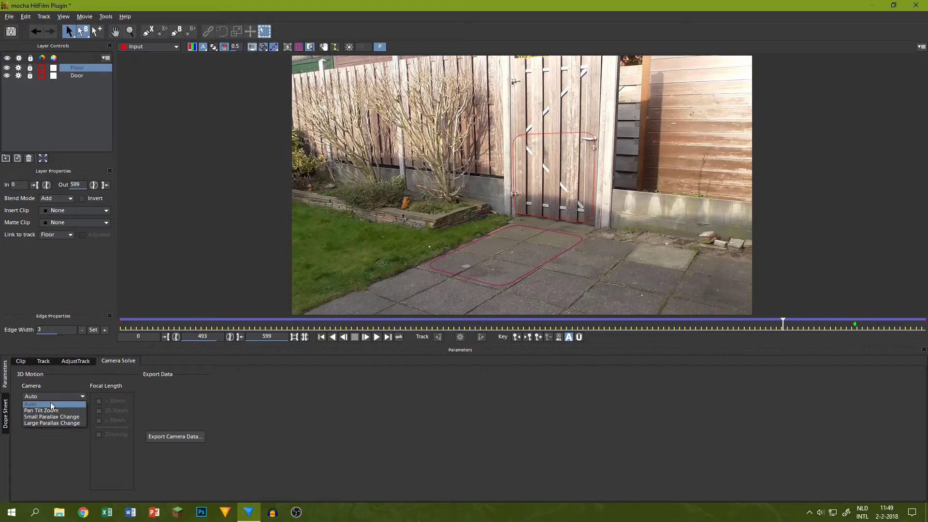
click(65, 410)
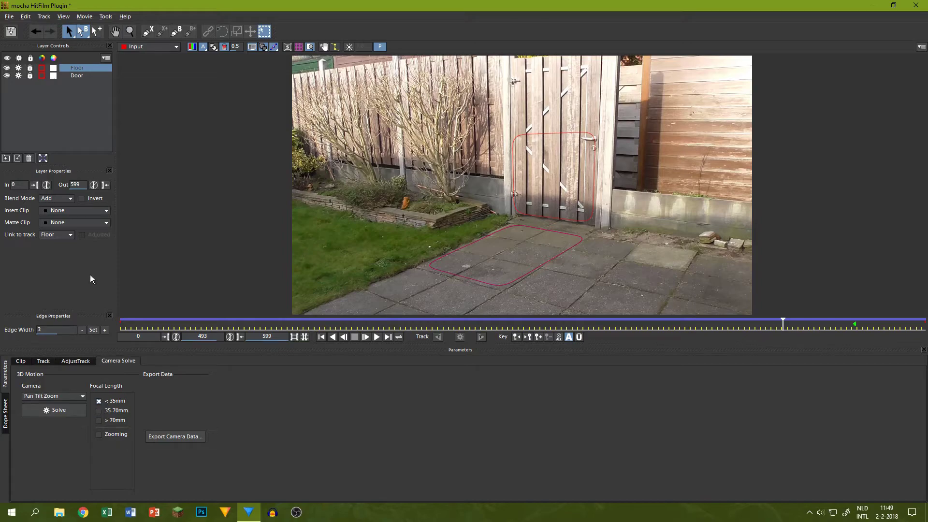
click(54, 410)
shift+click(77, 76)
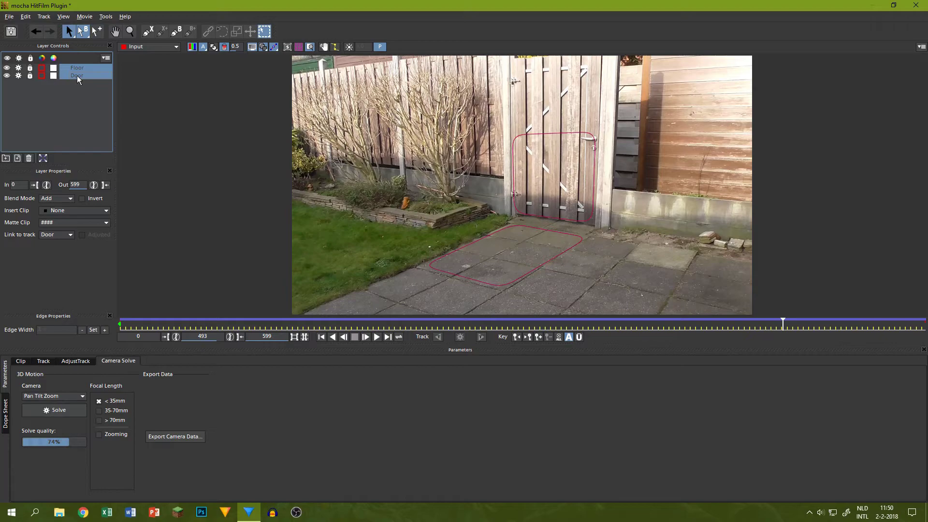
Step: Export the camera data as a HitFilm composite shot to the Desktop as TripodSolve.hfcs
click(178, 437)
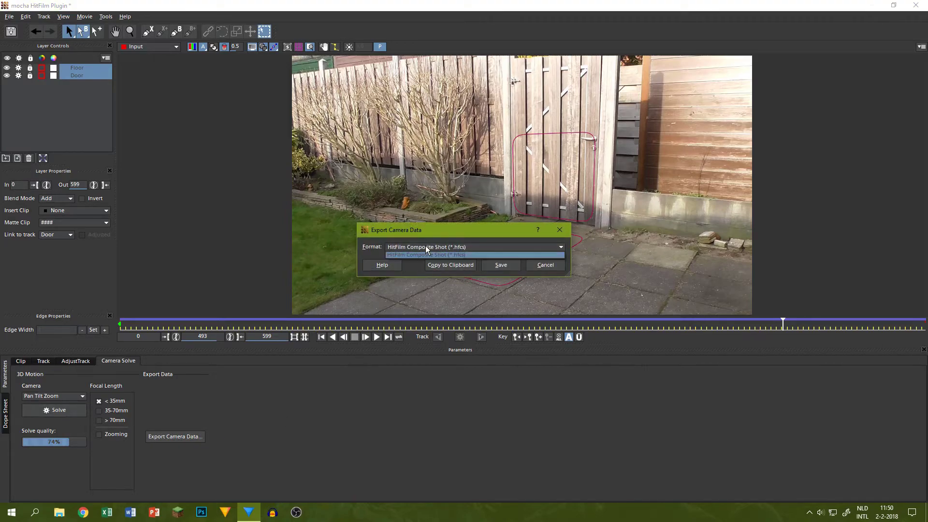
click(496, 266)
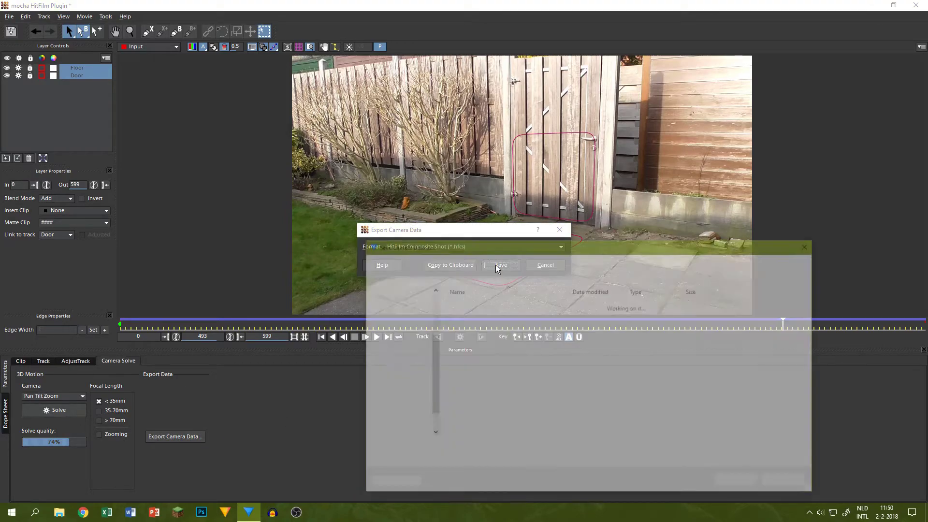
click(406, 306)
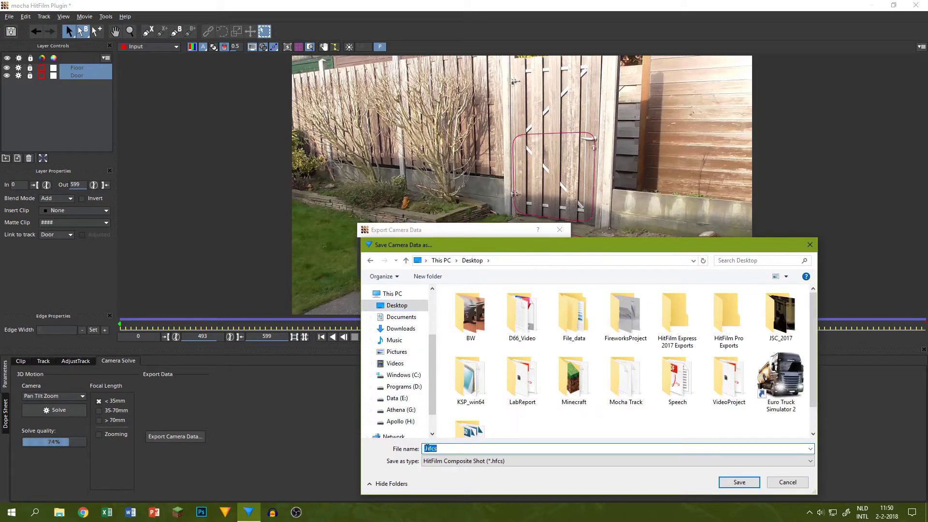
click(427, 448)
text(TripodSolve)
click(735, 482)
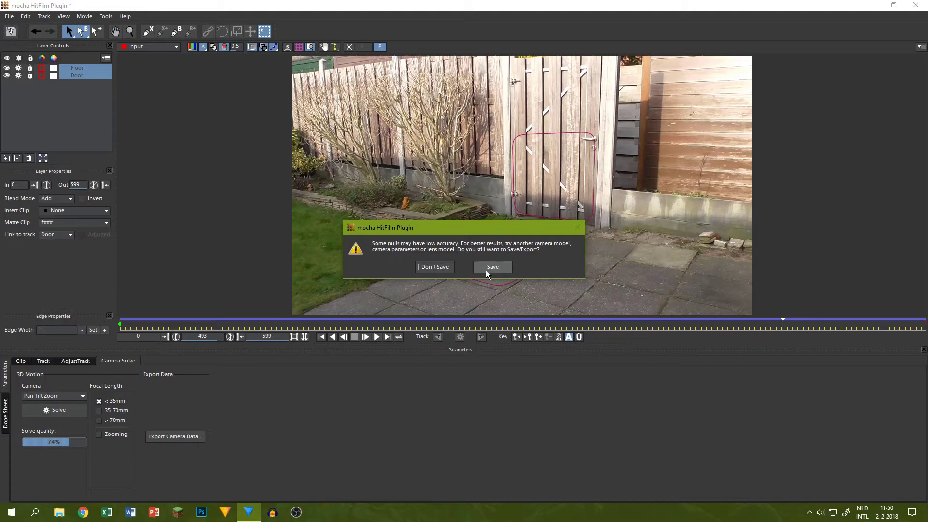
Step: Accept the low-accuracy warning and close mocha without saving
click(486, 270)
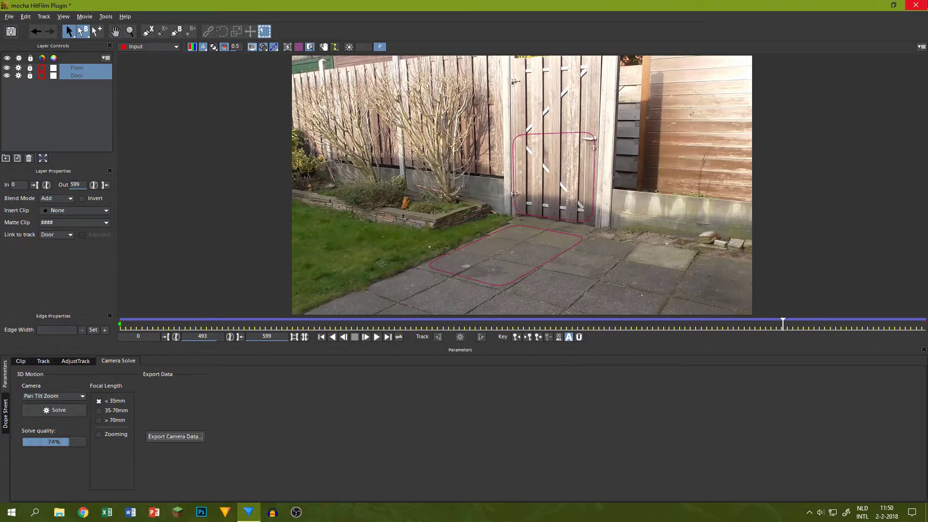
click(916, 5)
click(499, 276)
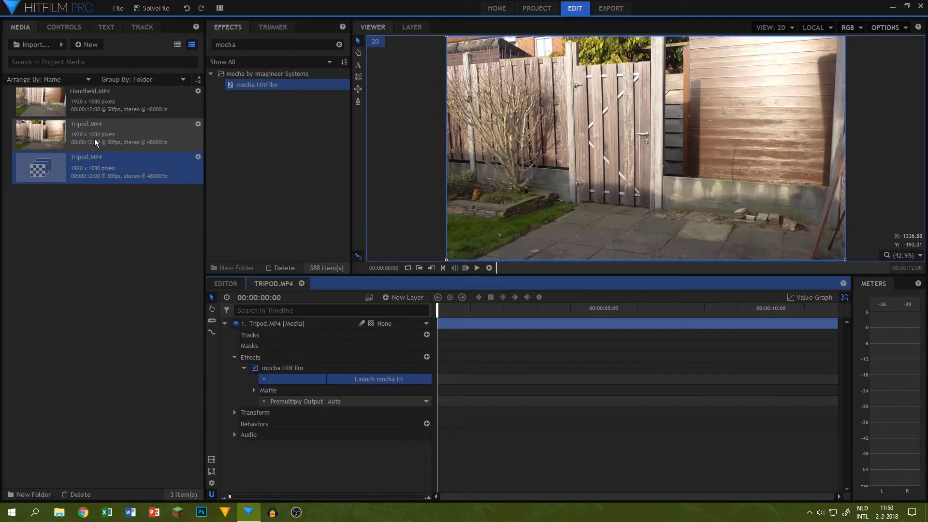
Step: Import TripodSolve.hfcs from the Desktop as a composite shot and select its New Plane layer
click(60, 45)
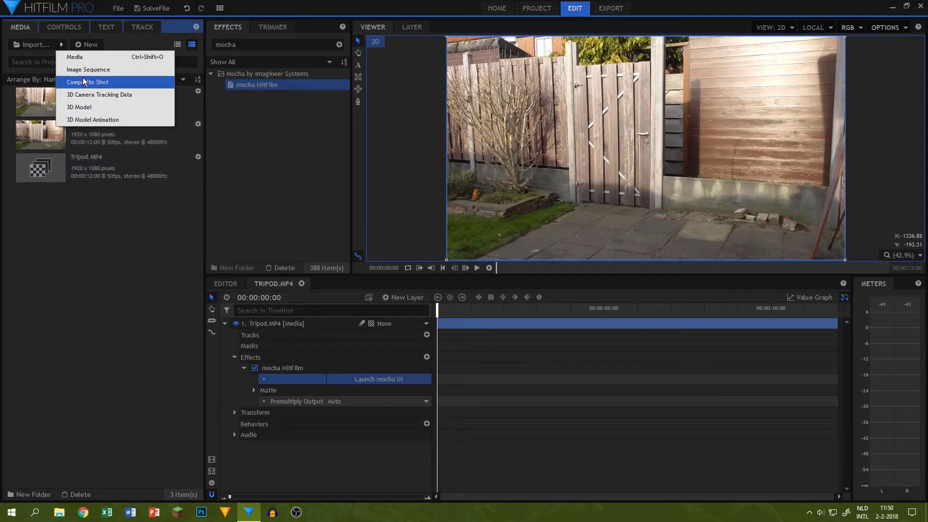
click(87, 82)
click(268, 190)
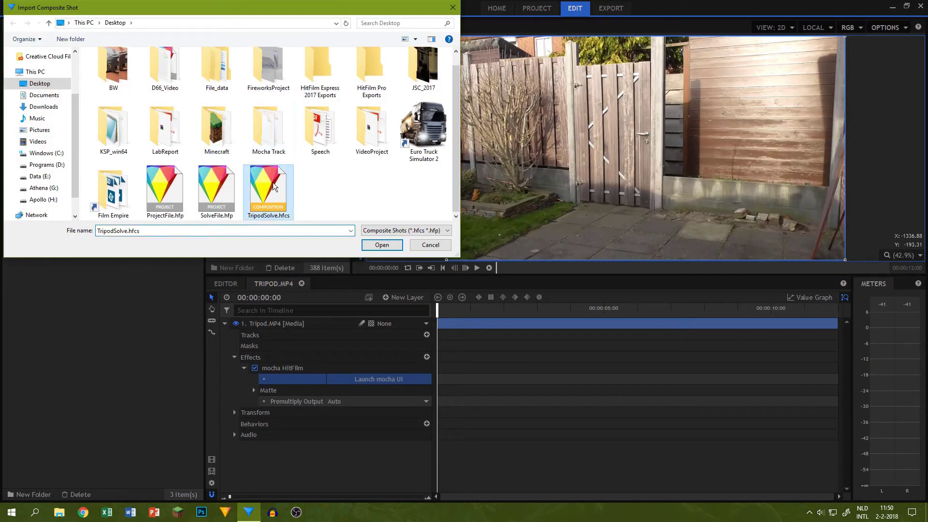
click(382, 245)
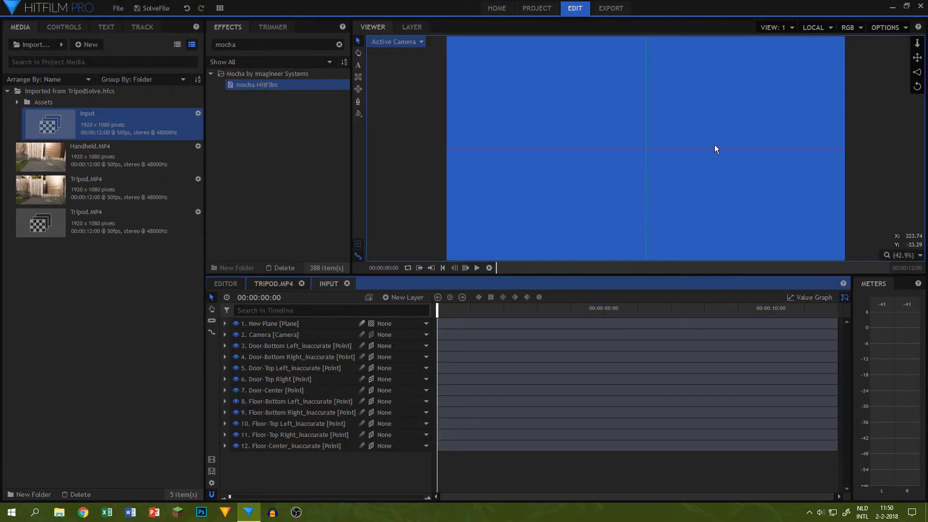
click(319, 324)
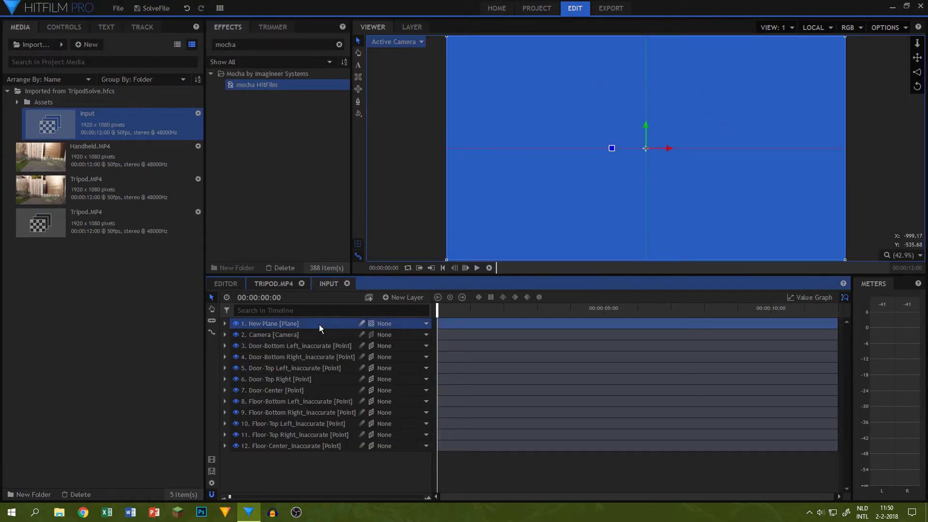
Step: Replace New Plane with Tripod.MP4 as the top layer and add a Fluffy Cloud effect layer
key(Delete)
drag(122, 188, 262, 321)
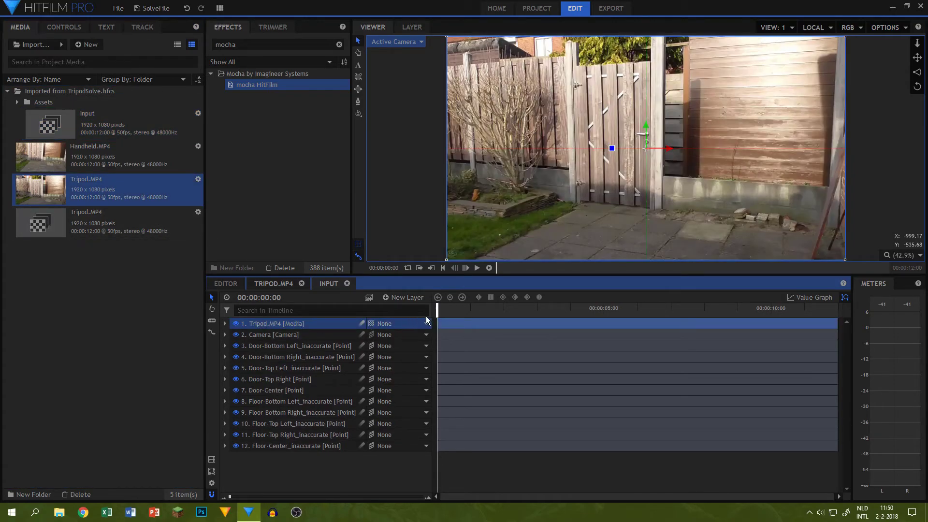
drag(437, 316, 272, 283)
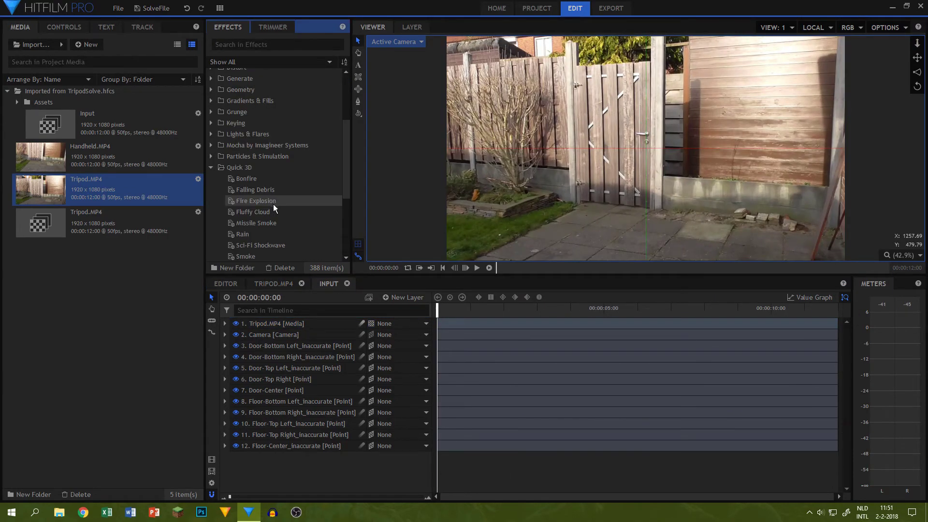
drag(272, 212, 283, 325)
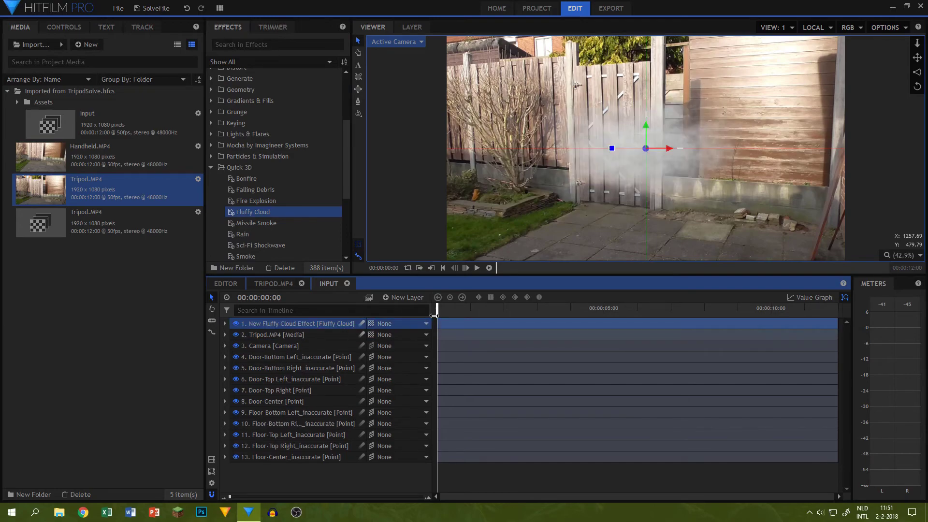